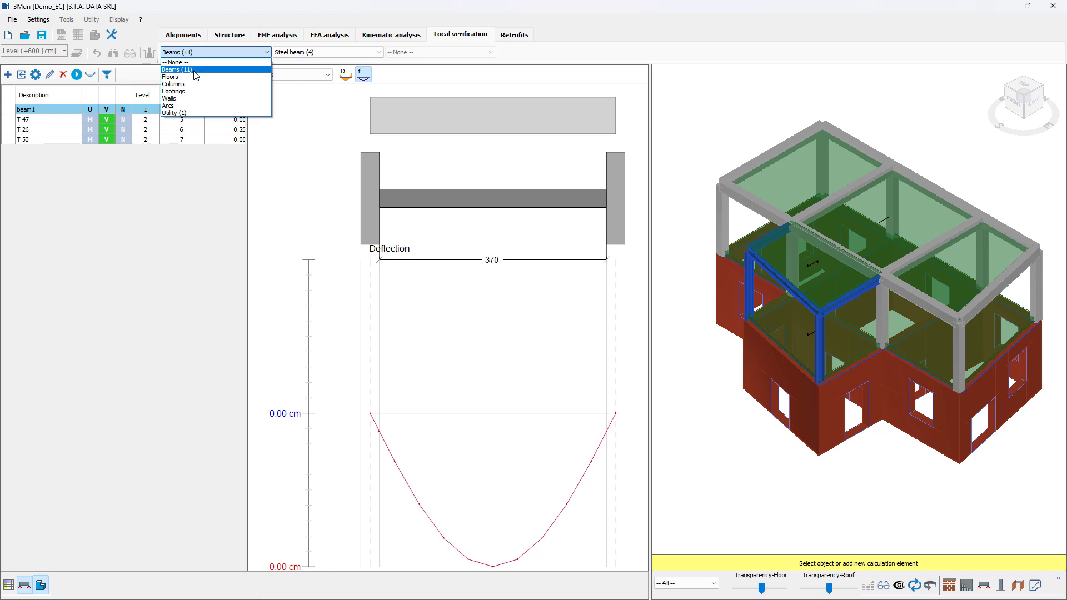
Step: Create a timber floor verification named floor1 with the typology of side-by-side joists and simple planking
click(223, 77)
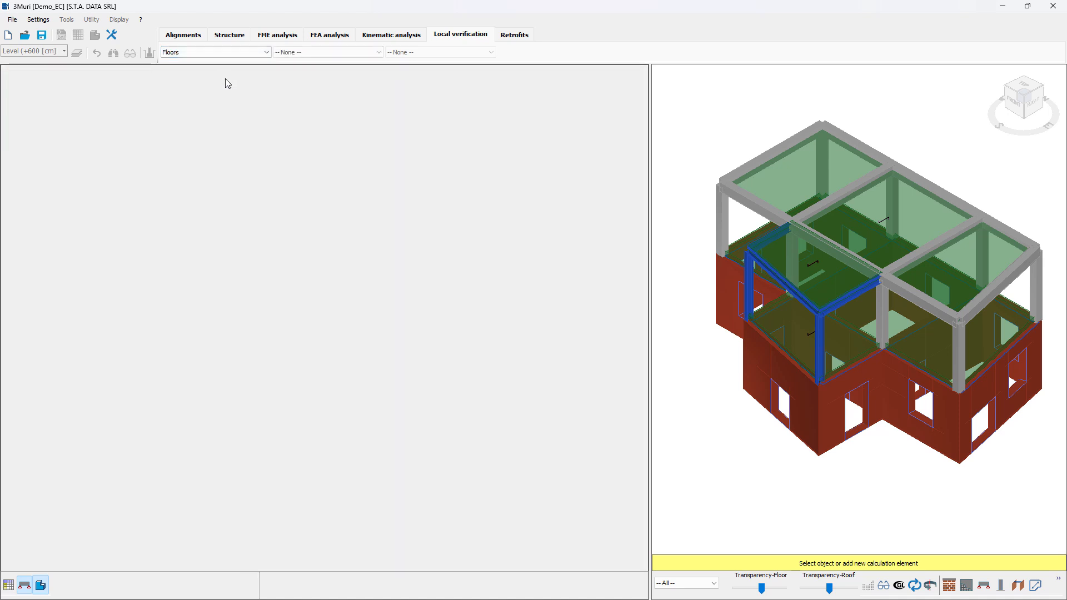
click(285, 55)
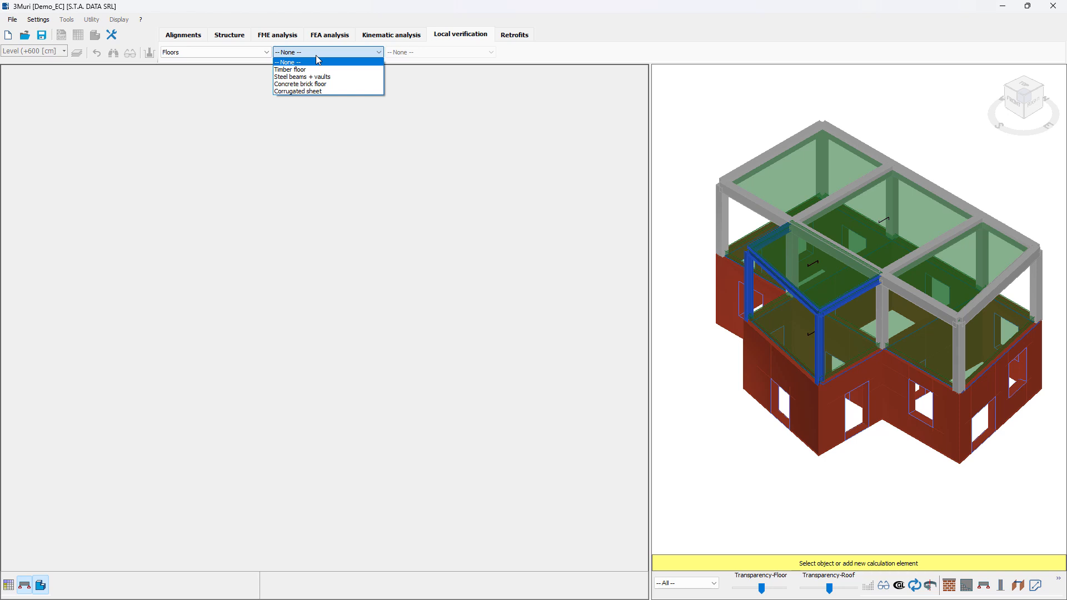
click(319, 69)
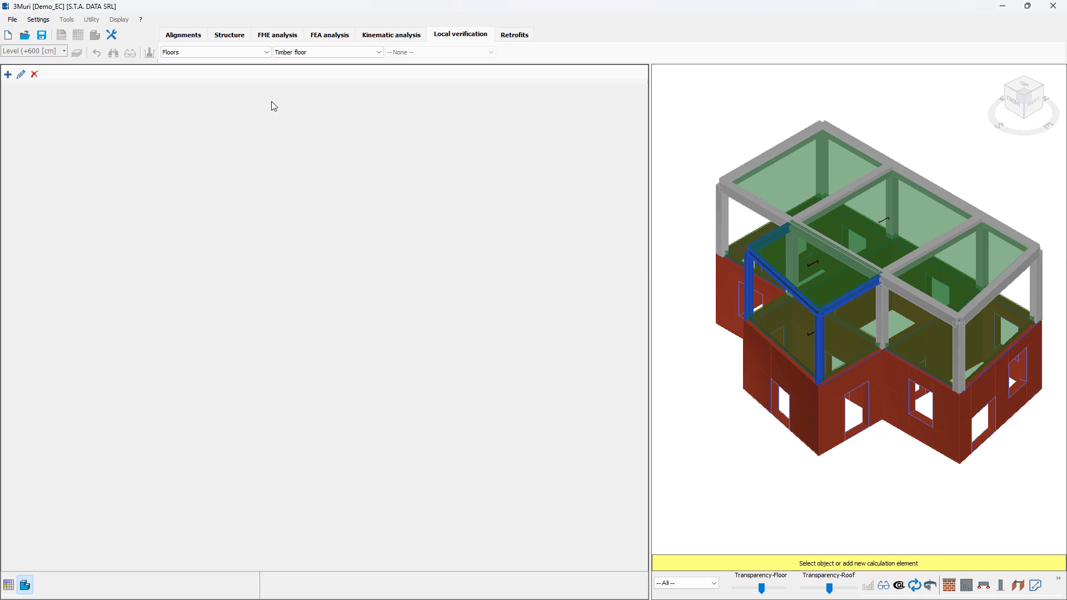
click(8, 75)
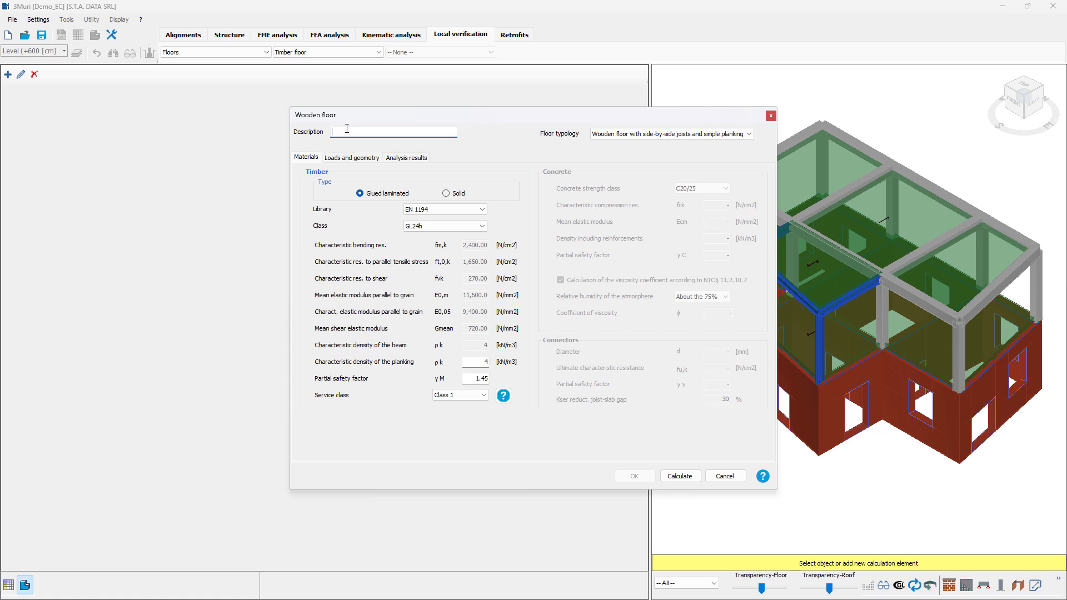
text(floor1)
click(722, 136)
click(723, 143)
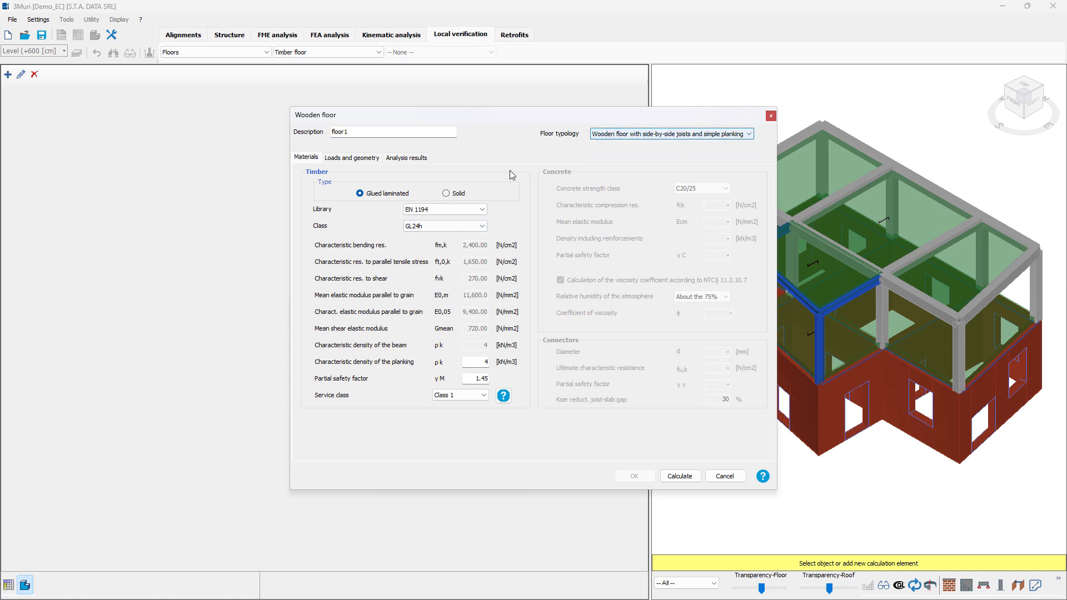
Step: Set the floor geometry to calculation length 500 cm, beam height 25 cm, beam base 10 cm, beam spacing 50 cm and plank thickness 5 cm
click(358, 162)
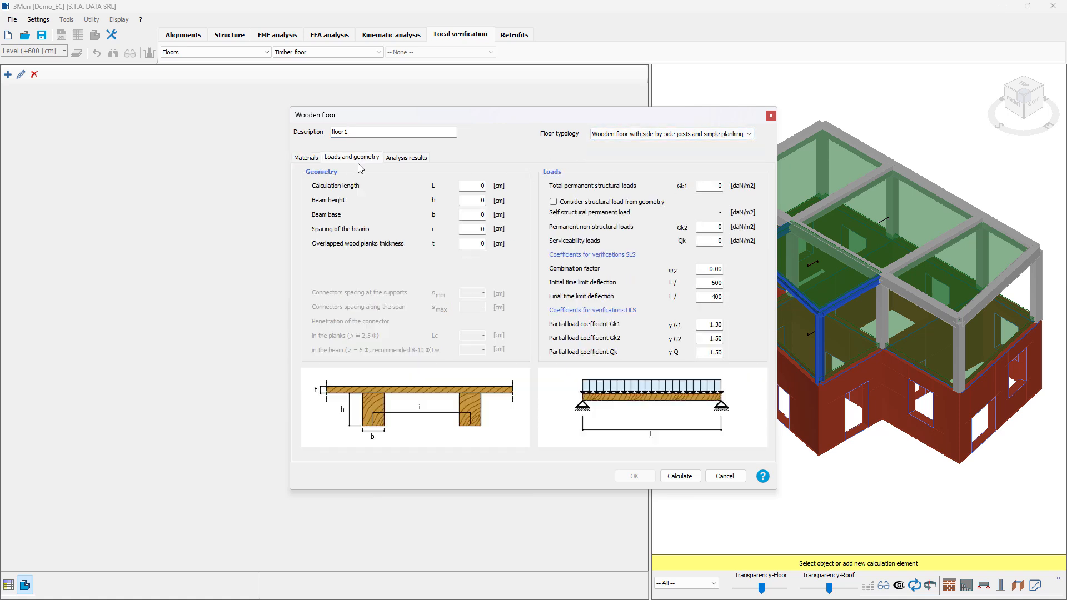
double_click(482, 185)
text(500)
key(Tab)
text(25)
key(Tab)
text(10)
key(Tab)
text(50)
key(Tab)
text(5)
key(Tab)
Step: Set permanent structural and non-structural loads to 100 daN/m2 each, serviceability load to 50 daN/m2 and the combination factor to 0.56
text(100)
key(Tab)
key(Tab)
text(100)
key(Tab)
drag(712, 268, 736, 272)
text(0.56)
Step: Calculate the timber floor verification with the existing partial load coefficients and save floor1
click(715, 325)
click(680, 476)
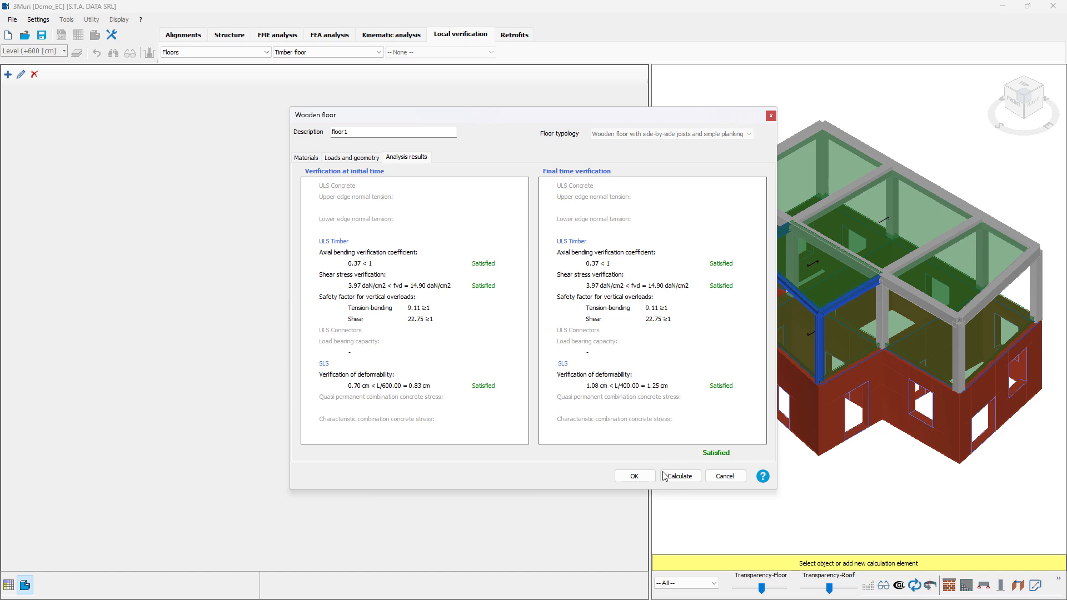
click(634, 476)
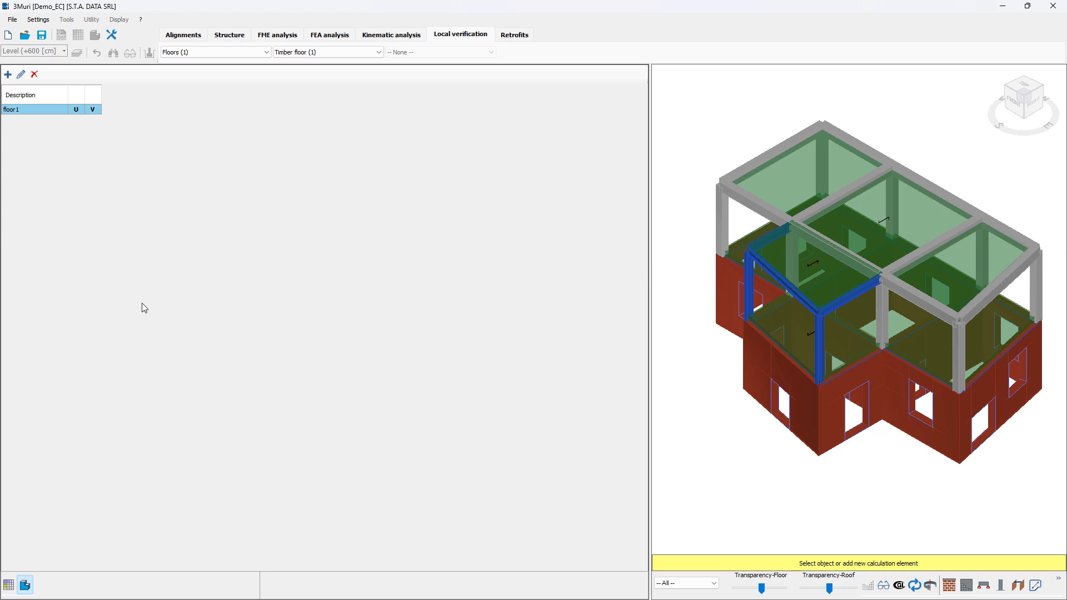
Step: Switch to concrete brick floor verification and generate joists on the uppermost floor, picking one floor edge as the scan's starting side
click(313, 53)
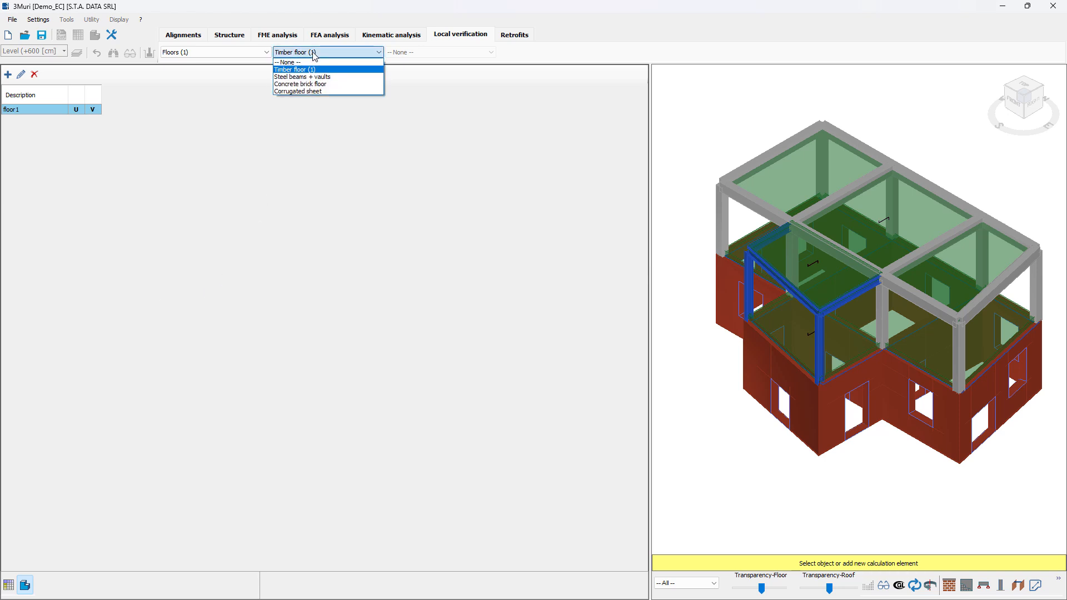
click(329, 84)
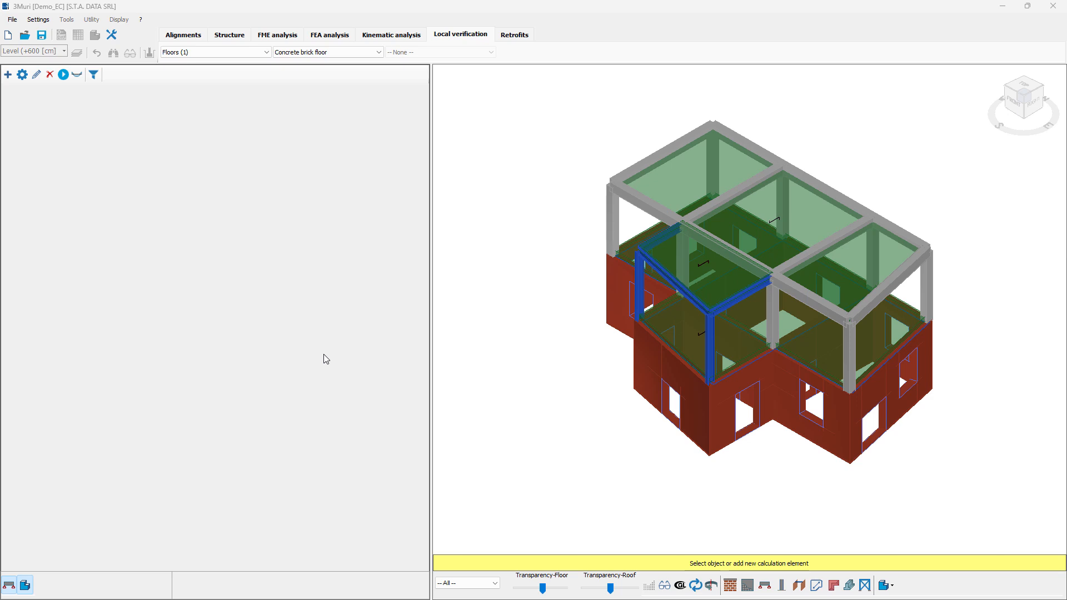
right_click(662, 184)
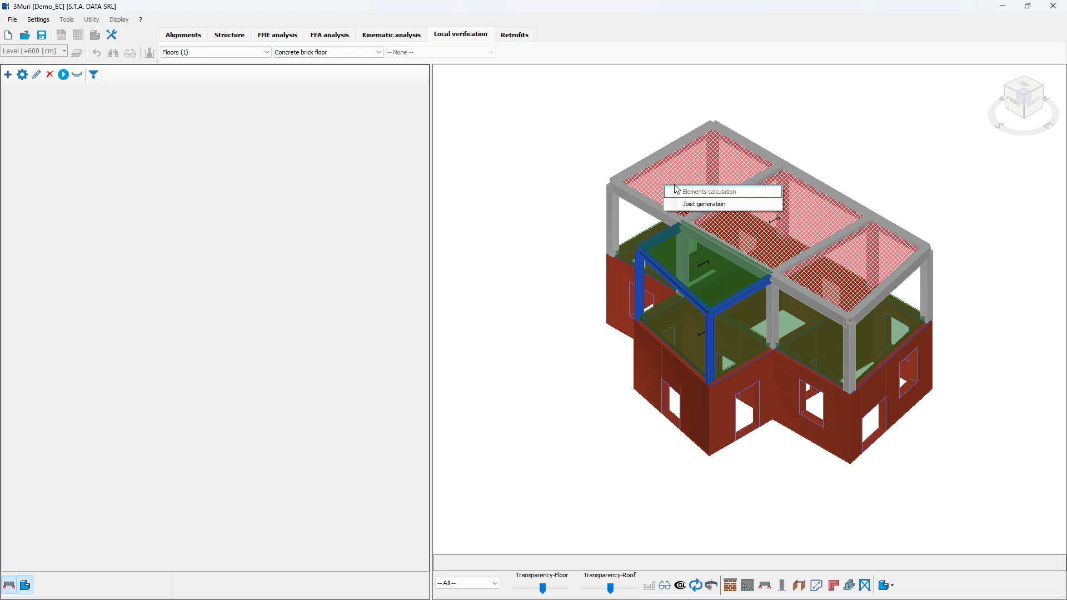
click(712, 204)
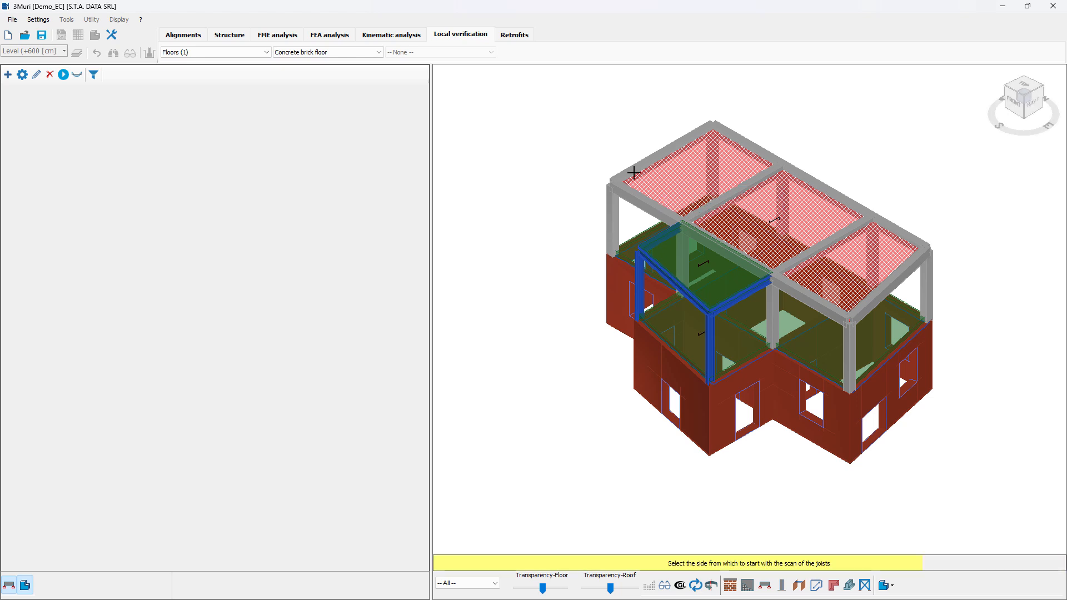
click(637, 197)
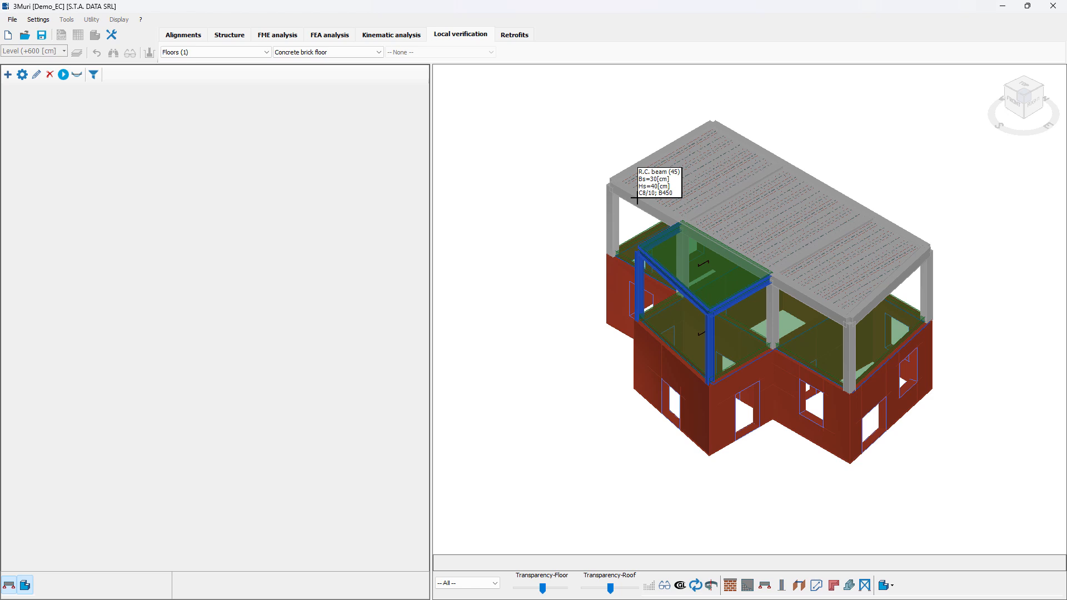
Step: Create a new calculation joist from one of the generated roof-level joists and accept its girder and span parameters
right_click(692, 188)
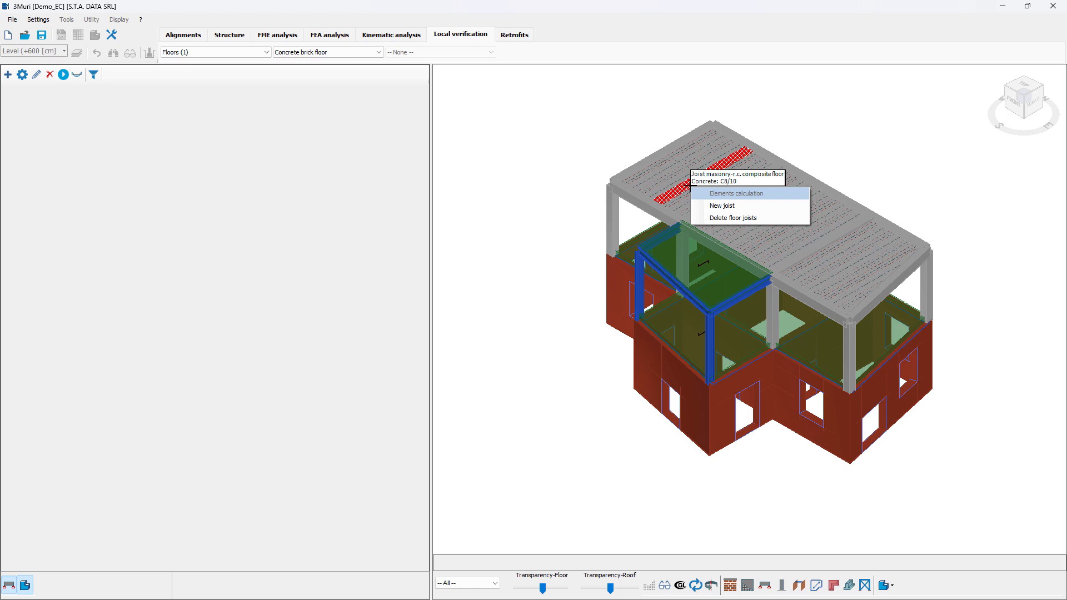
click(762, 207)
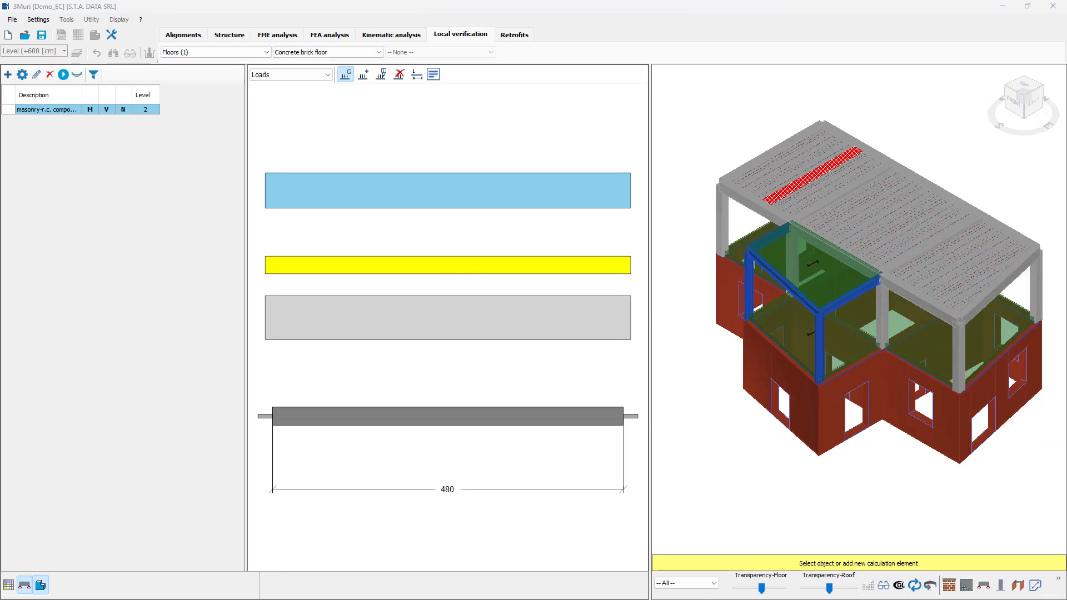
drag(0, 278, 494, 251)
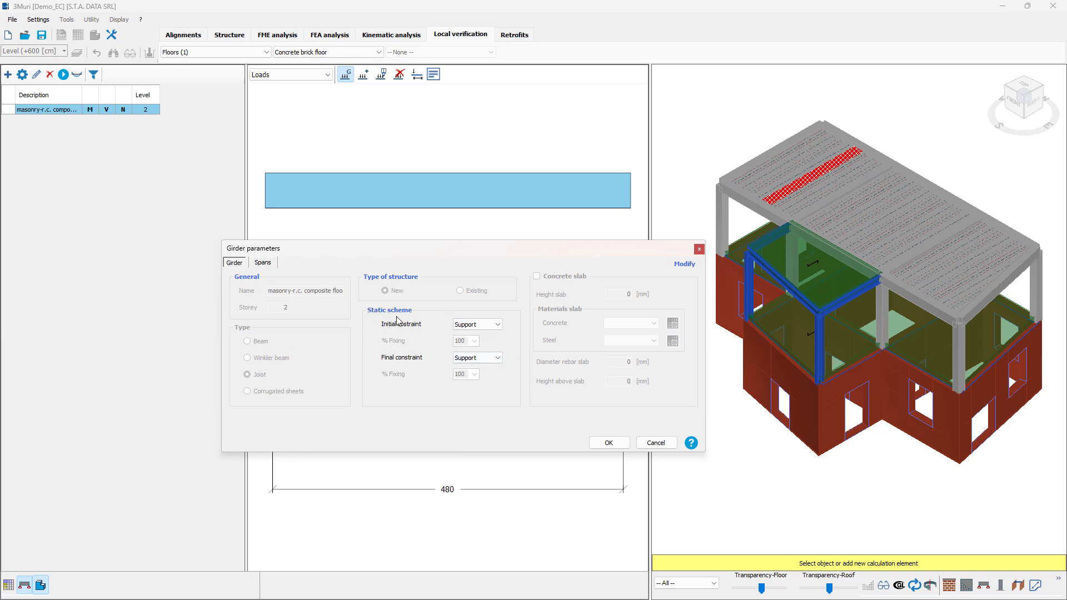
click(263, 263)
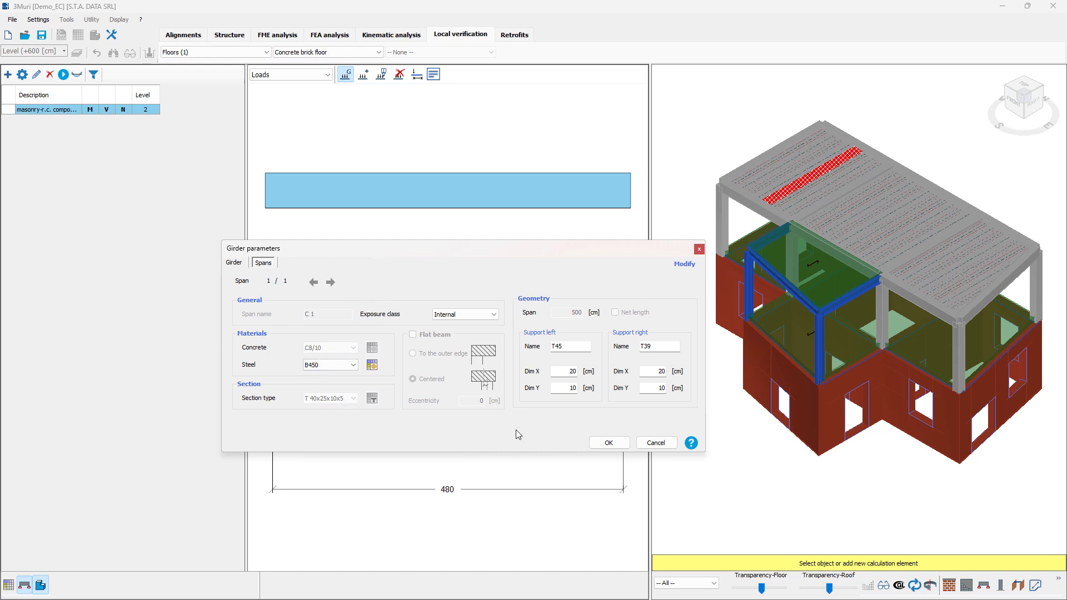
click(610, 444)
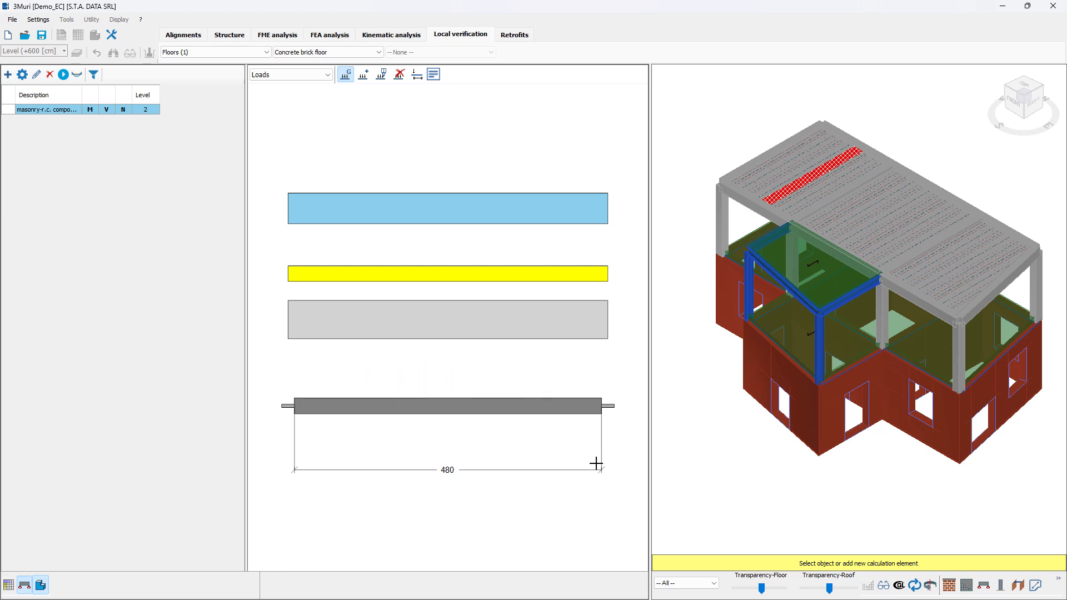
Step: Inspect the loads applied to the joist and calculate its verification
mouse_move(416, 314)
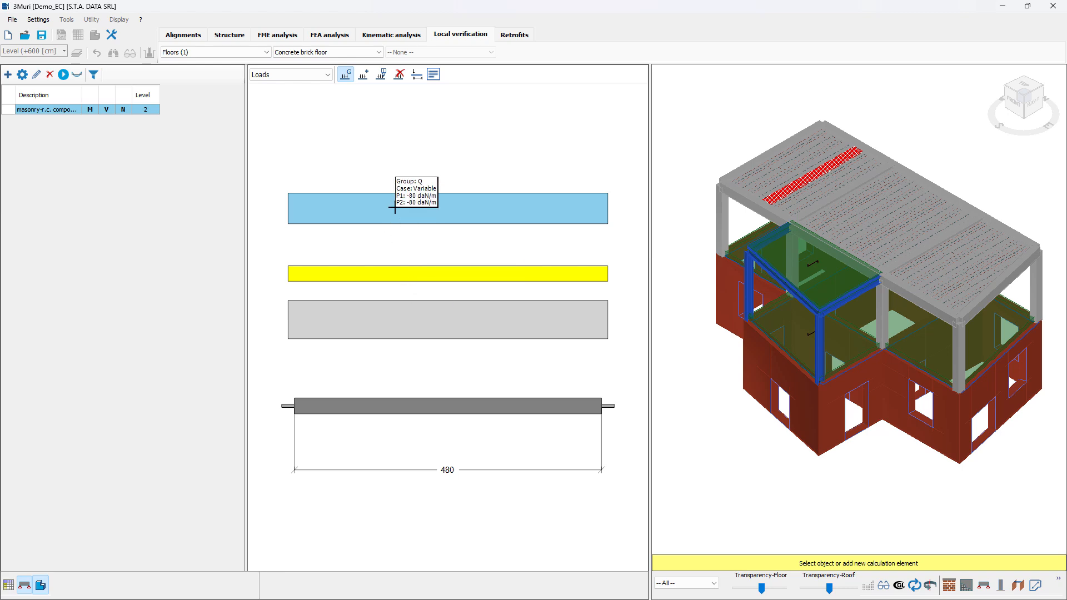
mouse_move(881, 204)
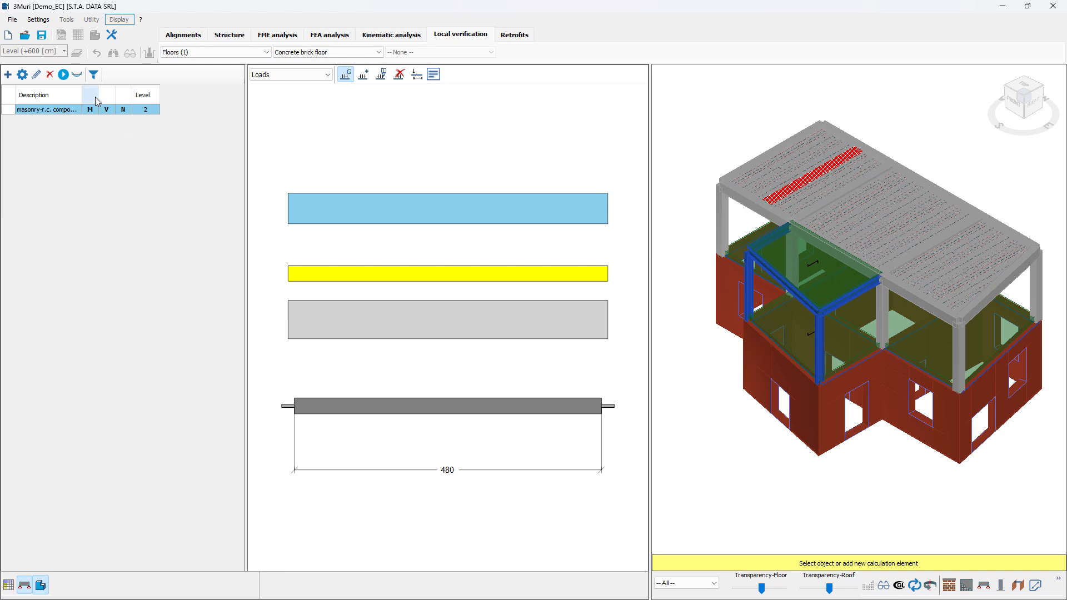
click(63, 74)
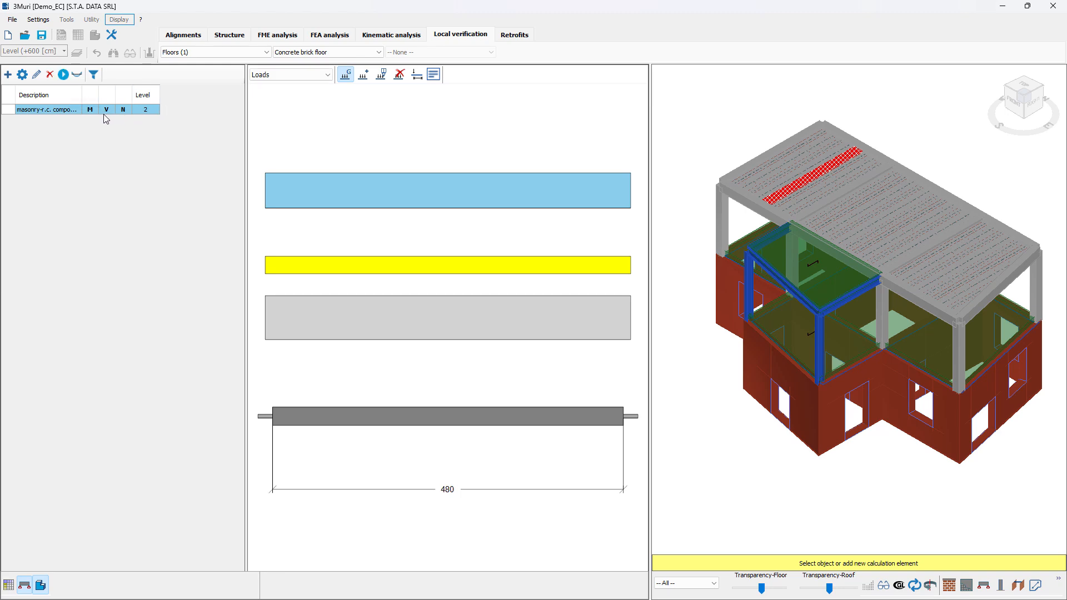
mouse_move(106, 114)
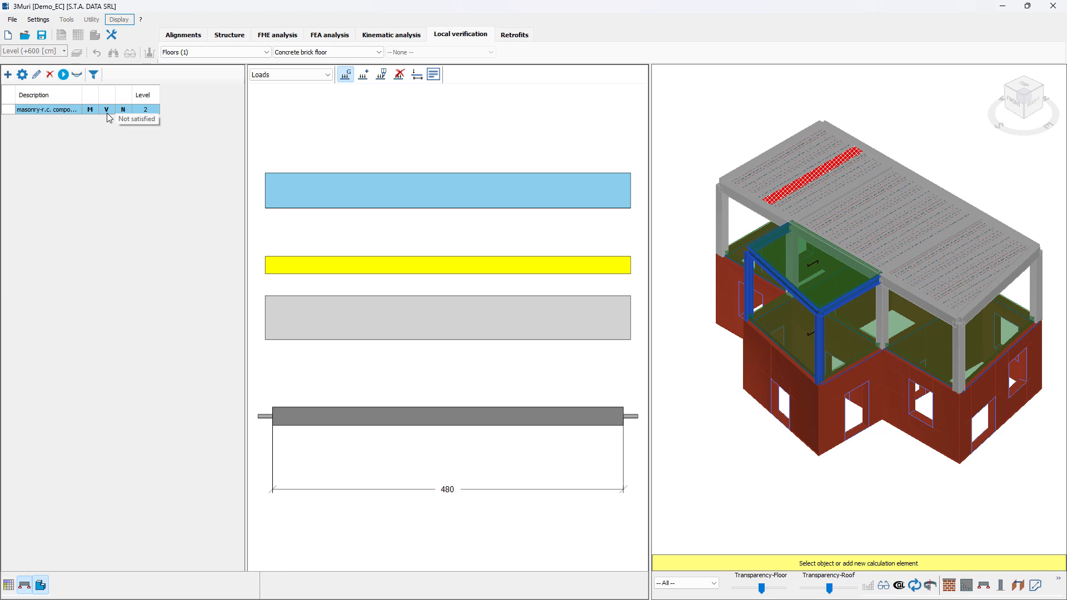
Step: Examine the joist's ULS flexural and shear results and its SLS cracking, deformability and stress results
click(75, 76)
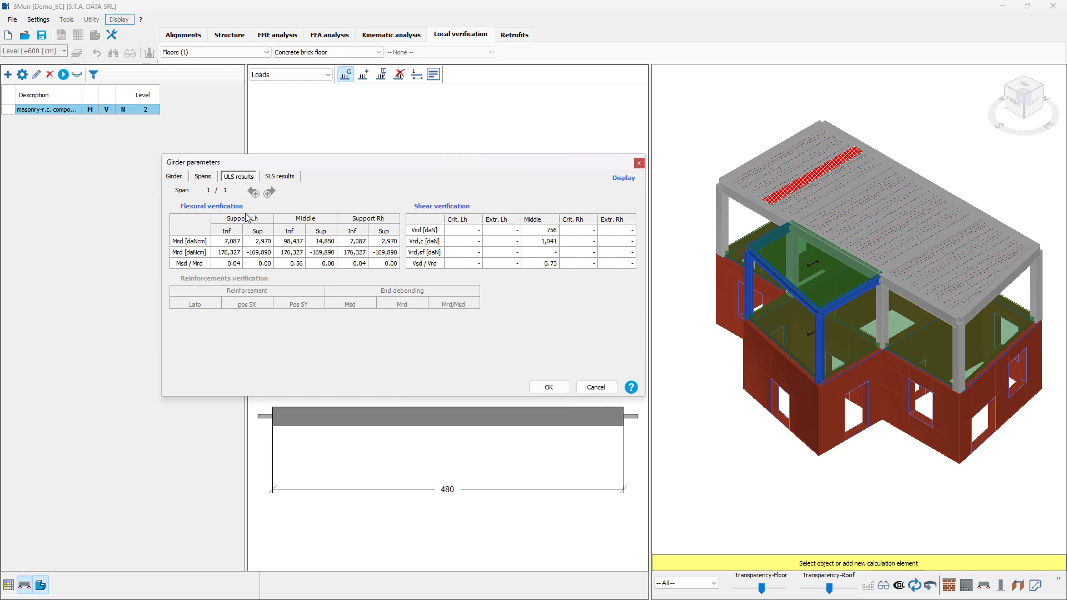
click(281, 178)
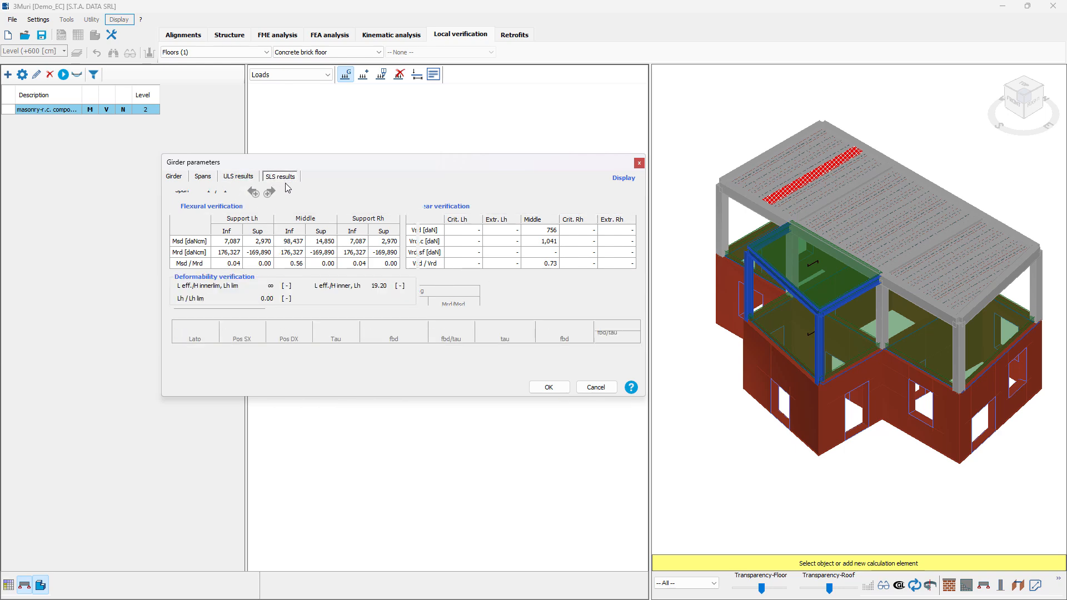
click(607, 387)
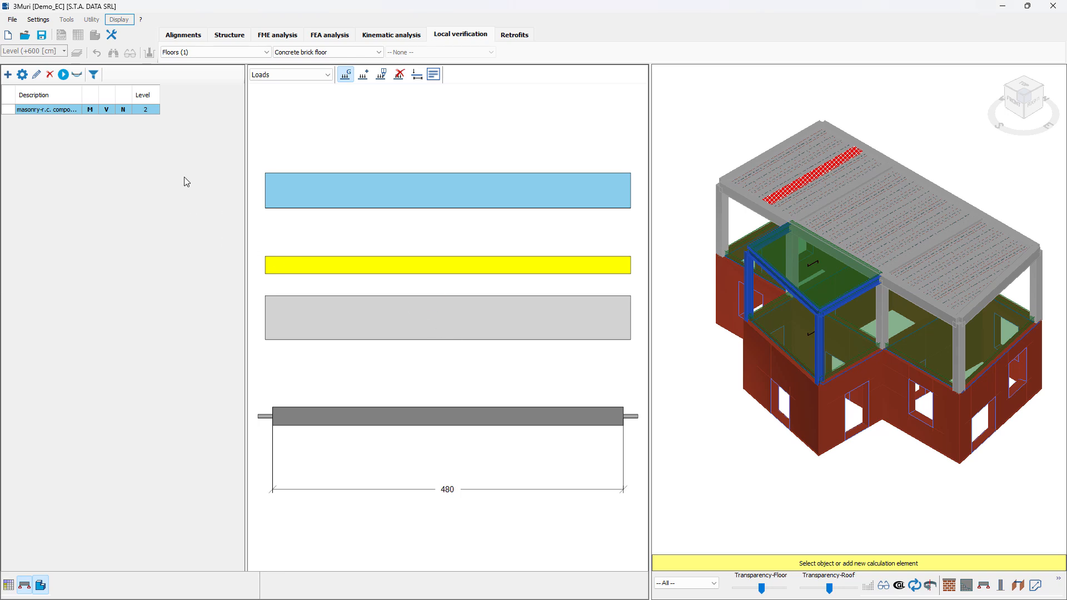
Step: Open the choice of floor types for local verification
click(336, 53)
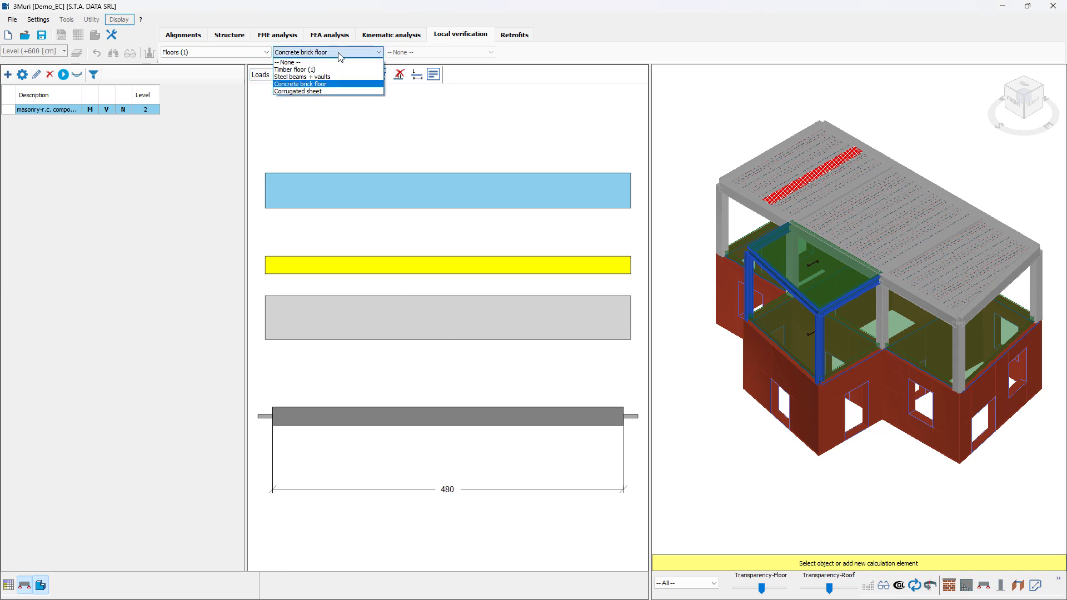